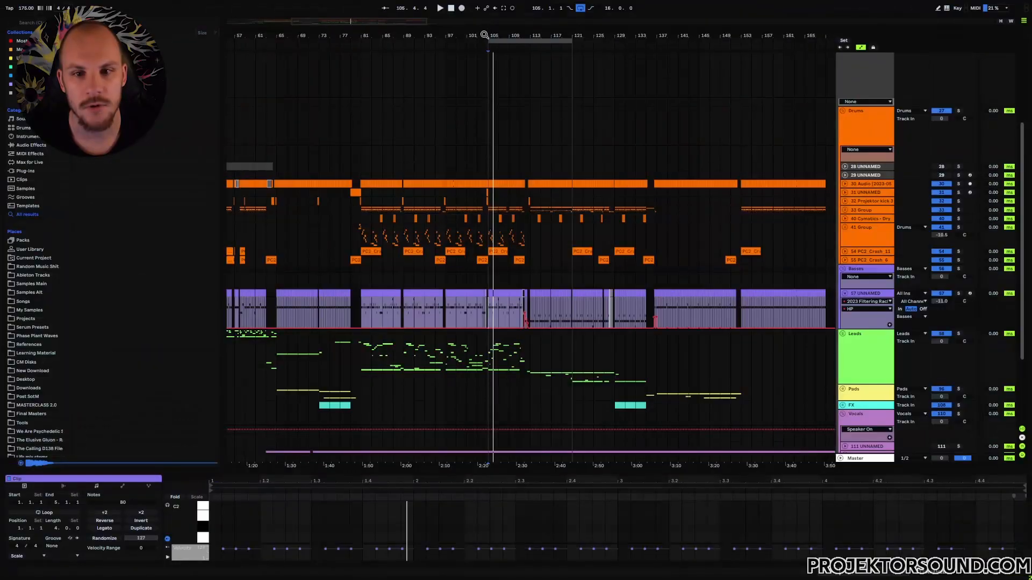
- Unfold kick track 29 at bar 17 and bring up the device chain of its MIDI clip
left_click_drag(379, 33, 698, 36)
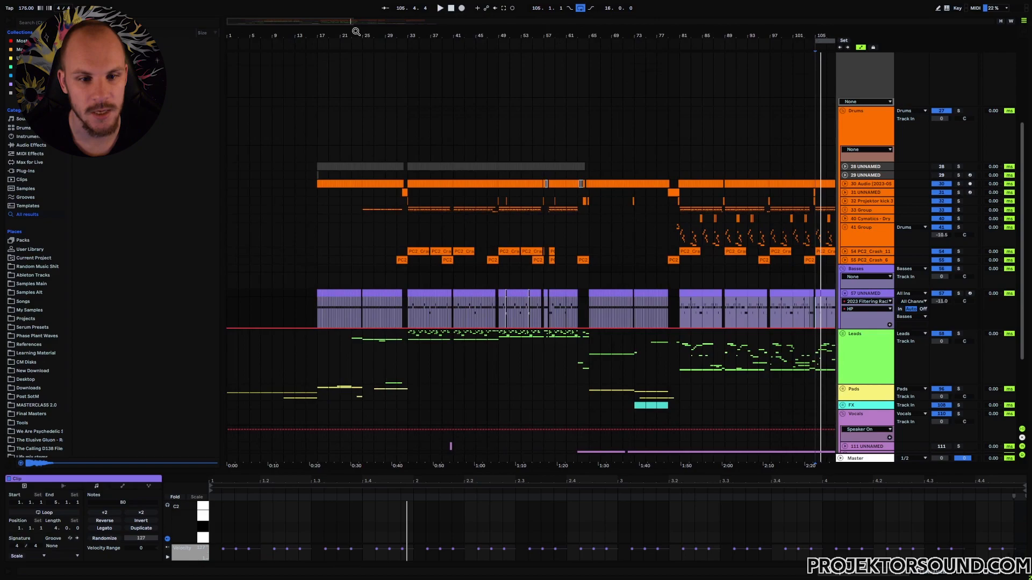
left_click_drag(316, 34, 591, 127)
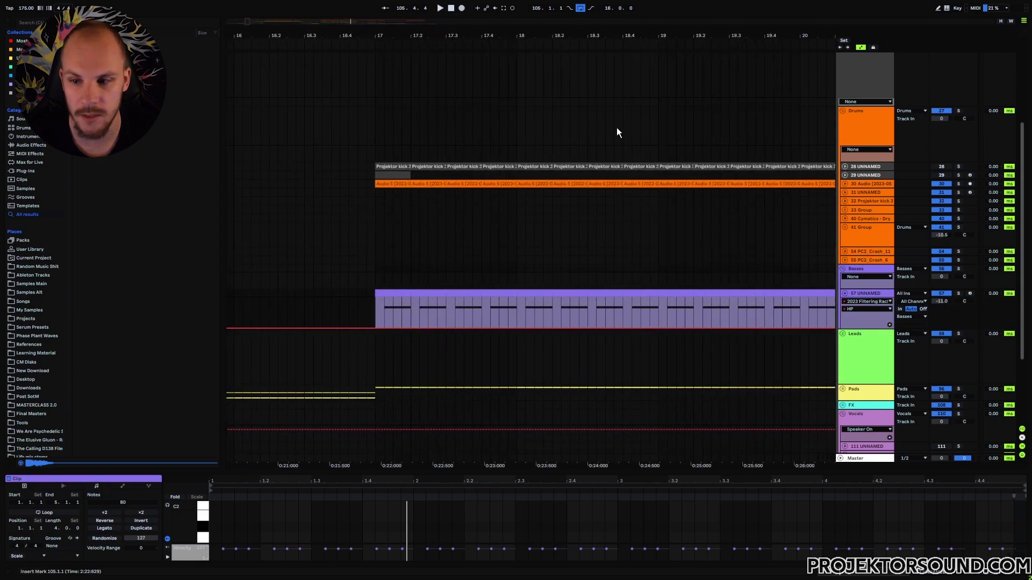
left_click(845, 175)
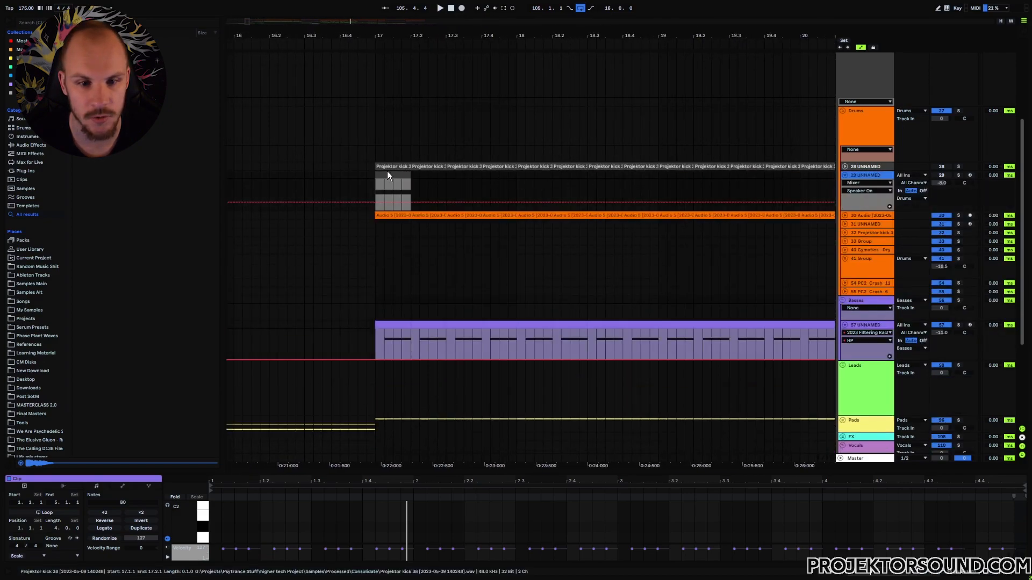
left_click(373, 184)
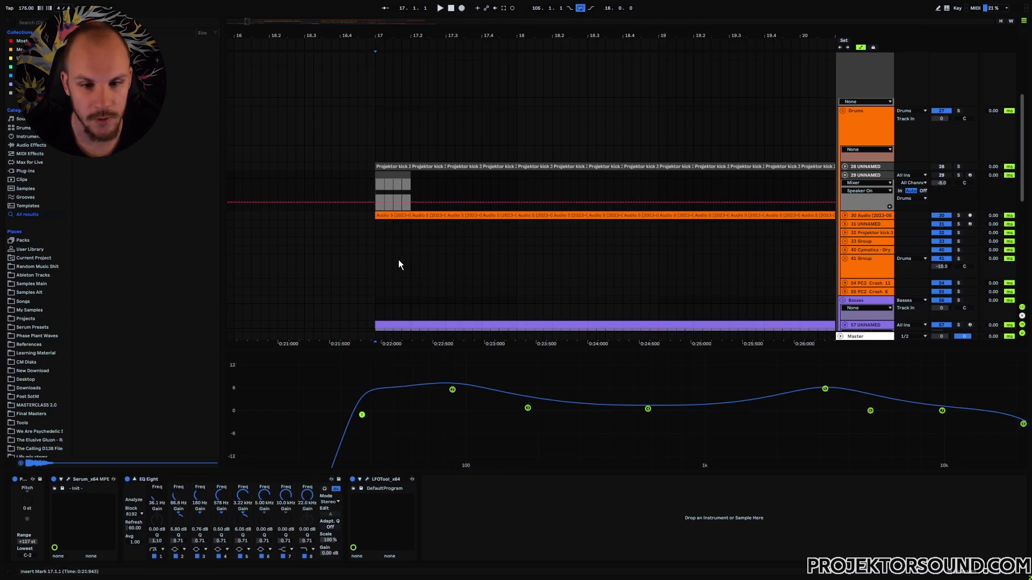
left_click(409, 184)
key("space")
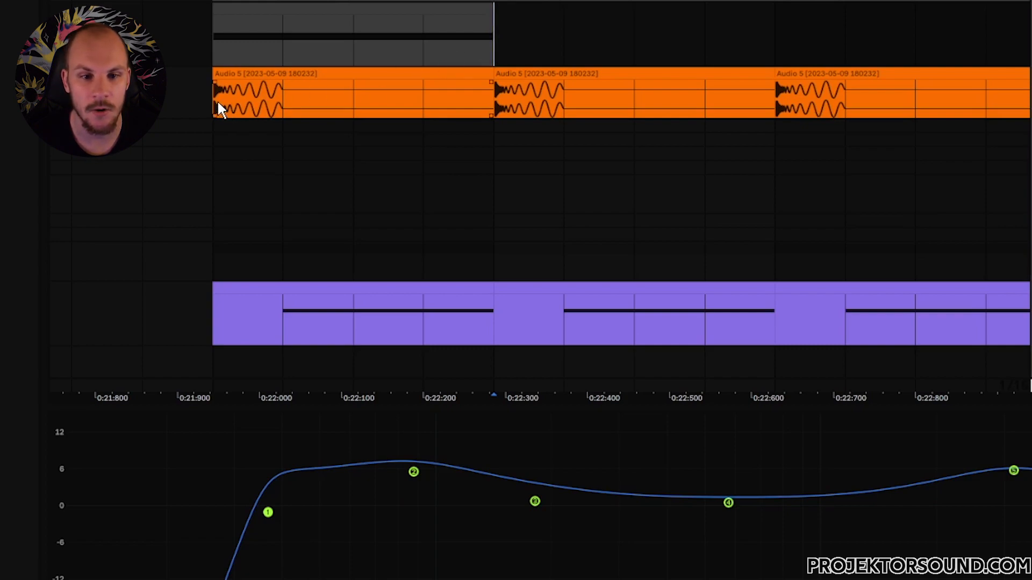
- Play the one-beat kick loop at bar 17 to view its waveform in Psyscope
left_click_drag(285, 106, 471, 107)
left_click_drag(307, 292, 468, 320)
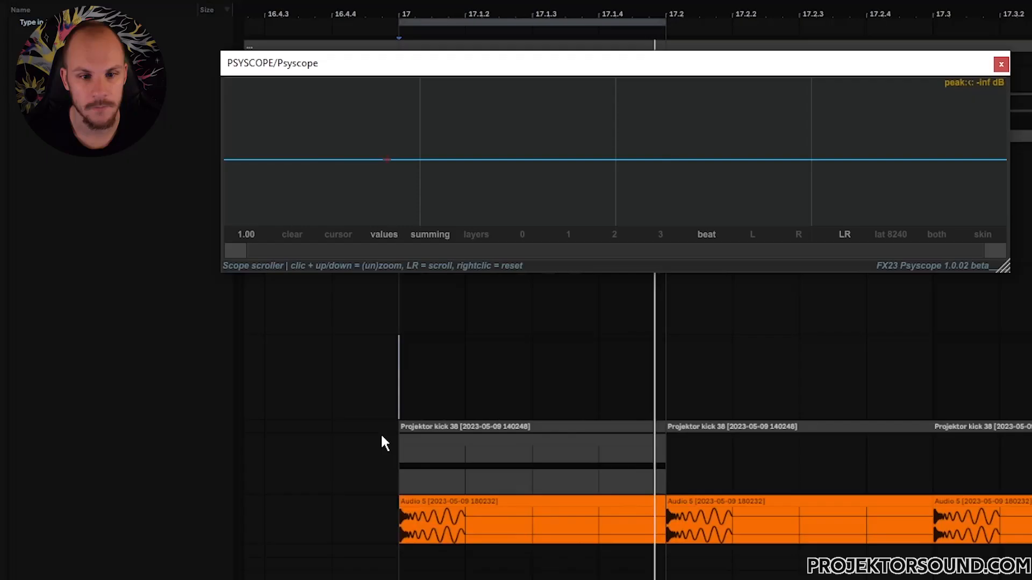
key("space")
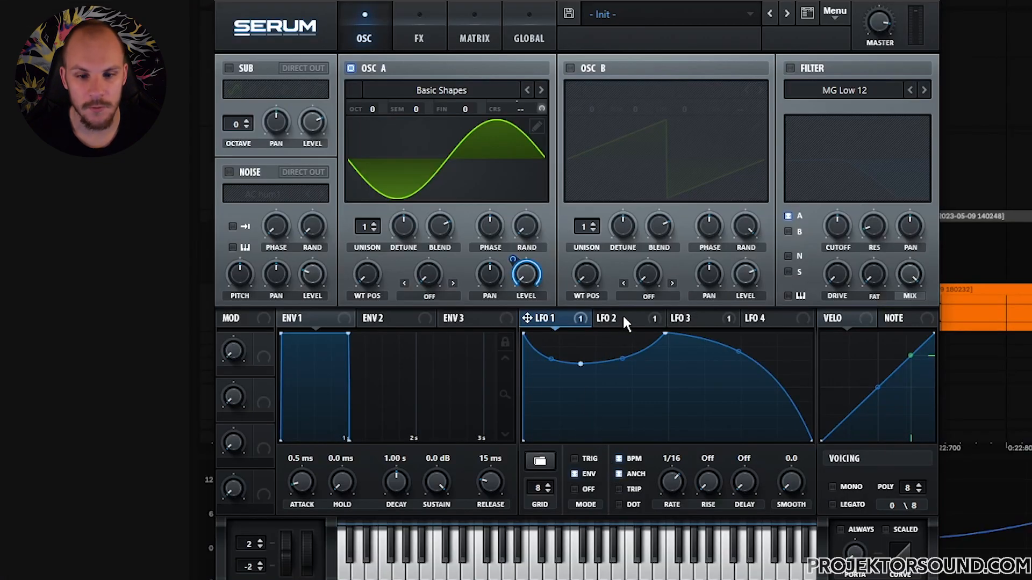
- Examine the kick Serum's LFO 2 and LFO 3 curves and their amounts and destinations in the modulation matrix
left_click(625, 319)
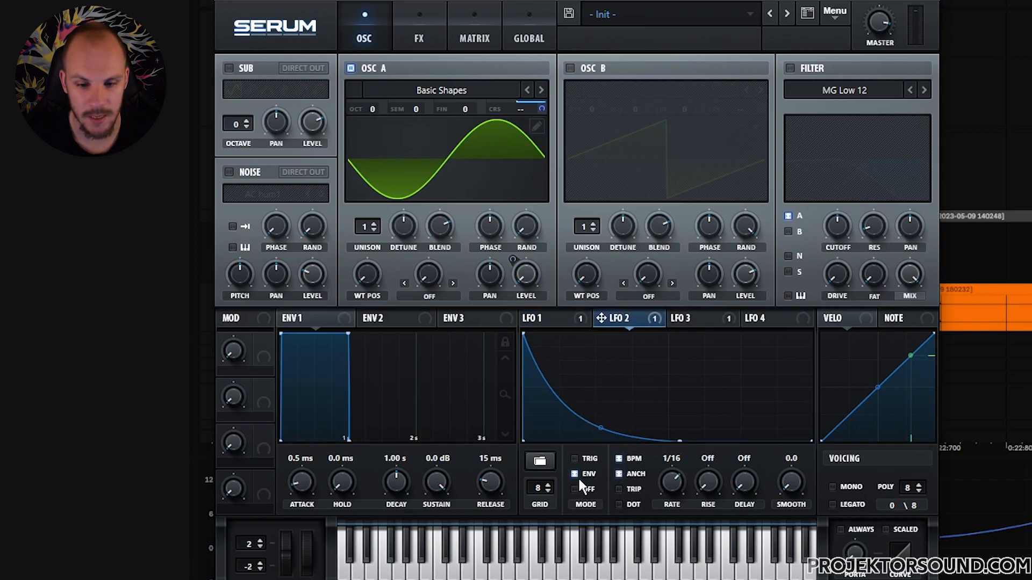
left_click(688, 316)
left_click(628, 321)
left_click(699, 319)
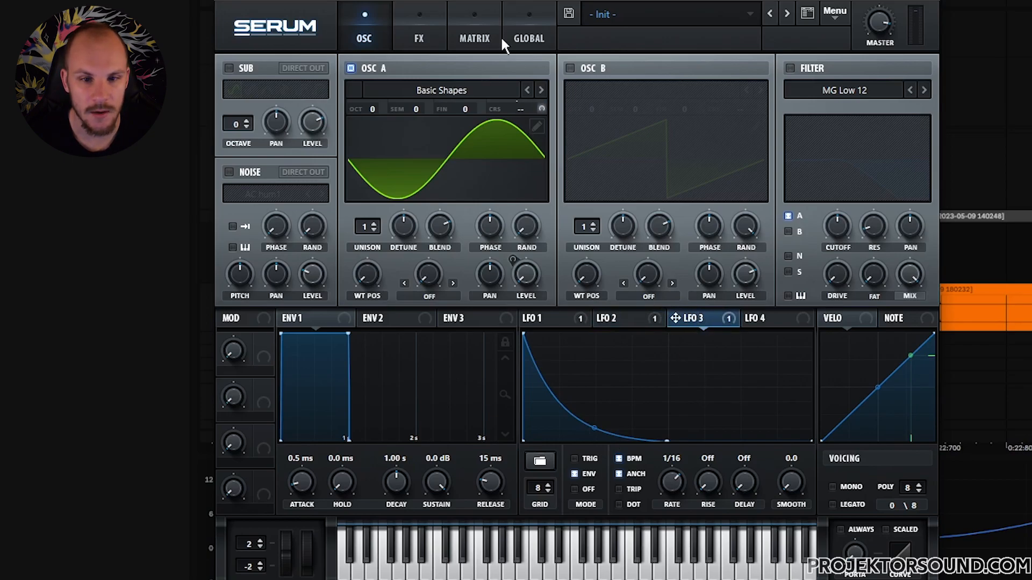
left_click(475, 37)
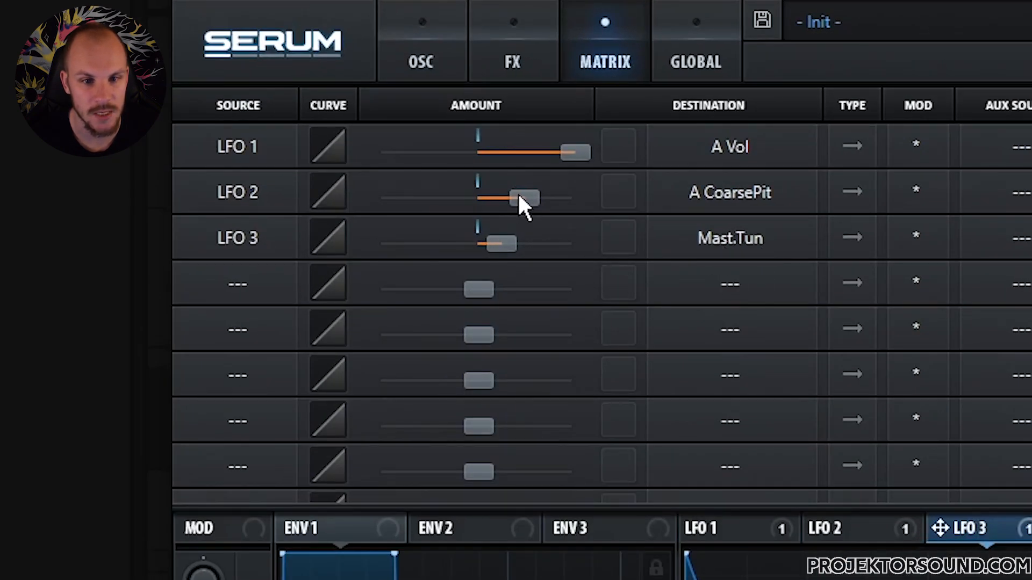
mouse_move(518, 197)
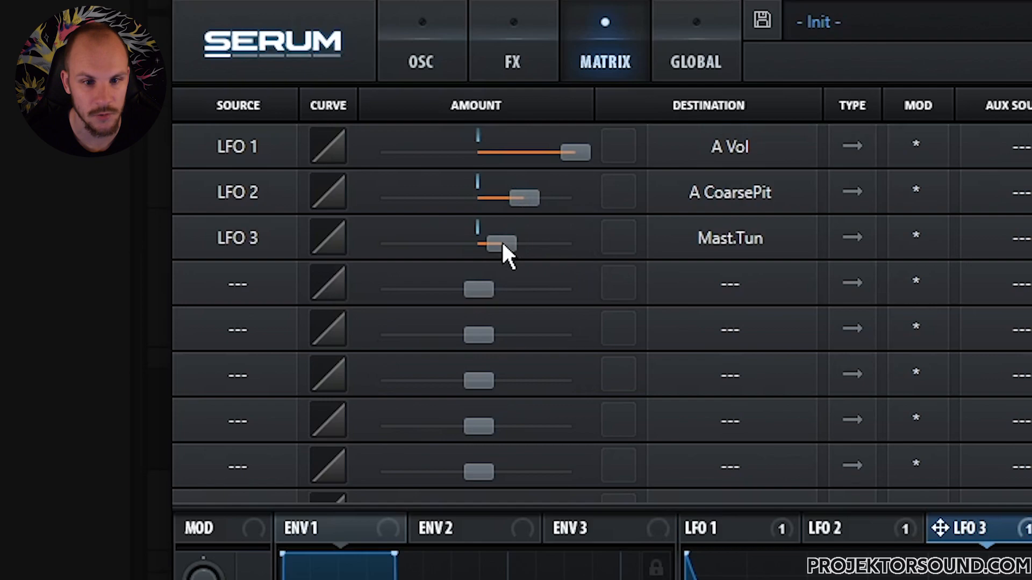
mouse_move(503, 245)
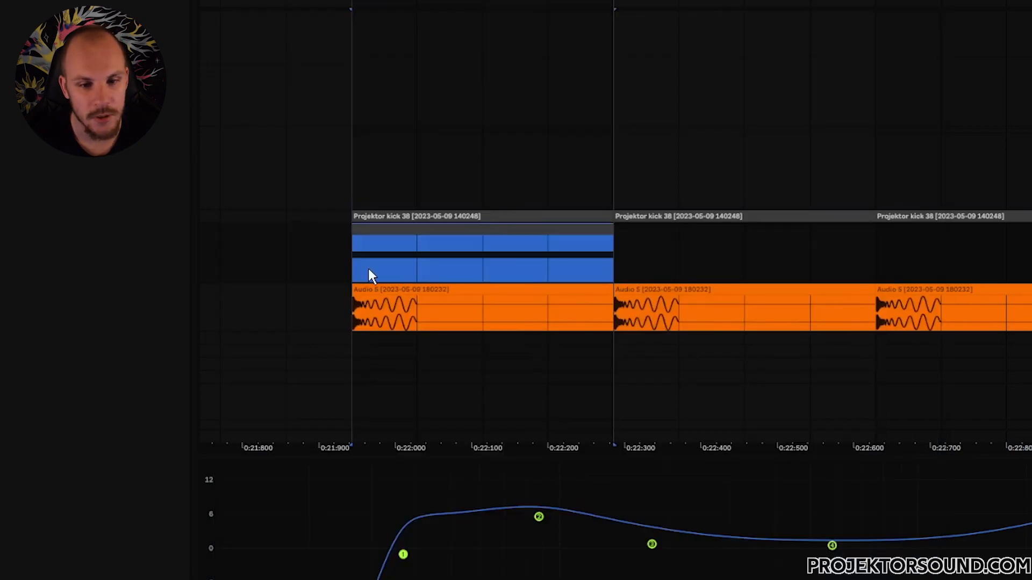
- Reshape the LFO 3 master tuning decay in the kick's Serum, adjusting its end point and curvature
left_click(373, 288)
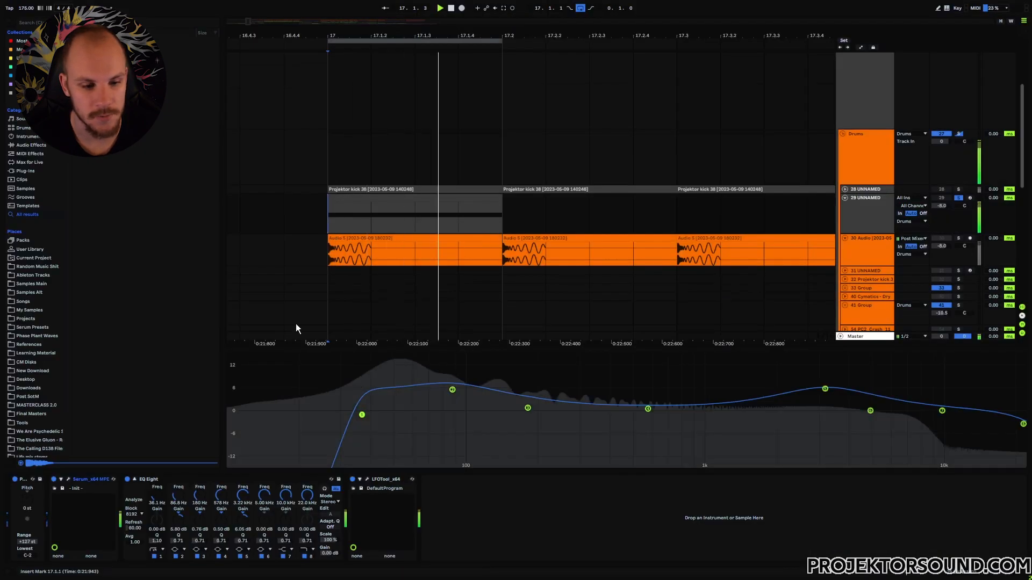
left_click(69, 479)
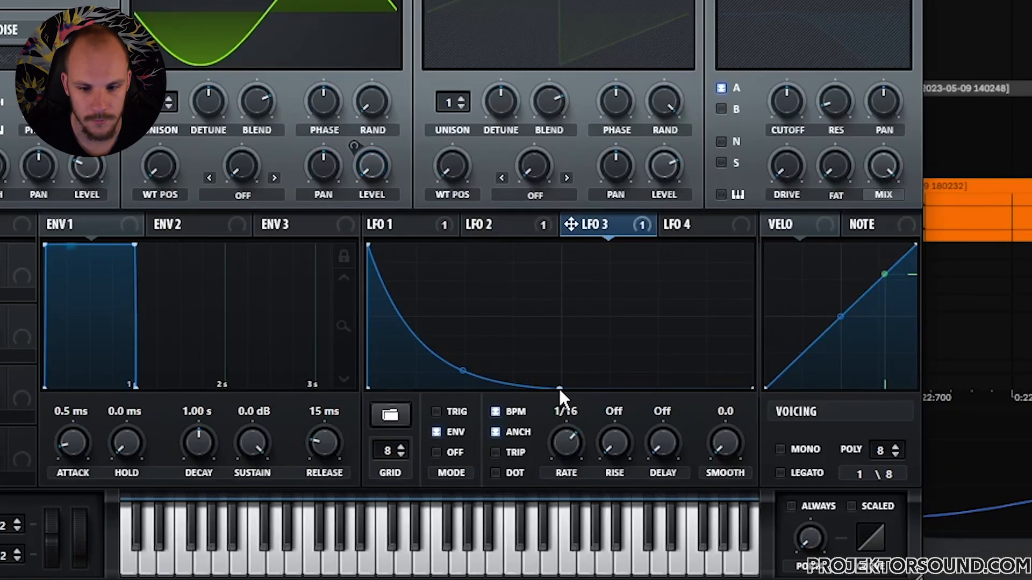
left_click_drag(557, 387, 731, 444)
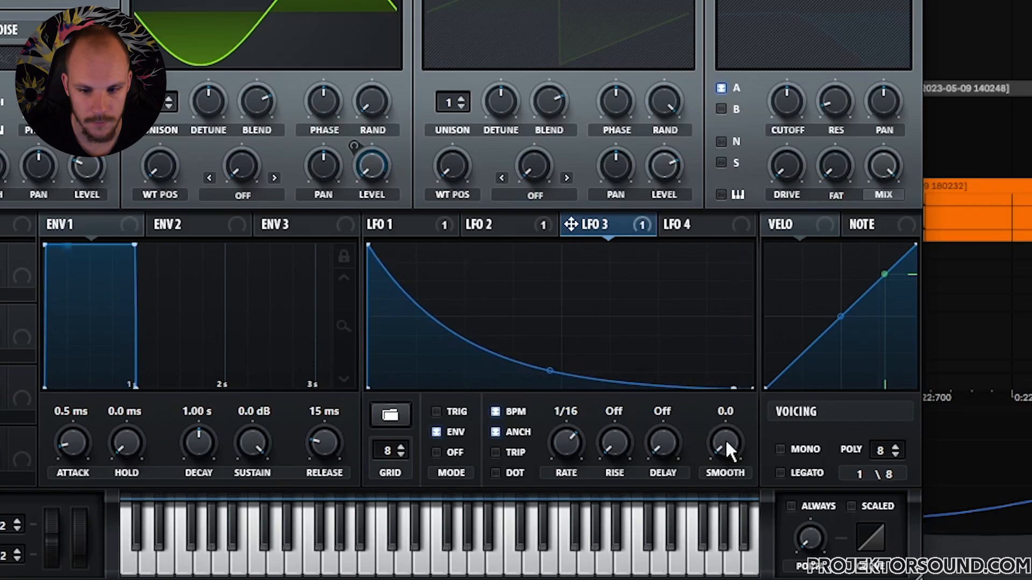
mouse_move(548, 371)
left_mouse_down()
mouse_move(557, 333)
mouse_move(543, 369)
left_mouse_up()
mouse_move(733, 385)
left_mouse_down()
mouse_move(554, 414)
mouse_move(682, 412)
mouse_move(726, 389)
left_mouse_up()
- Reshape LFO 2's coarse pitch decay, adjusting its curvature and moving its end point near the middle of the cycle
left_click(509, 228)
mouse_move(560, 369)
left_mouse_down()
mouse_move(543, 293)
mouse_move(558, 270)
mouse_move(563, 316)
mouse_move(541, 362)
left_mouse_up()
left_click_drag(713, 388, 534, 389)
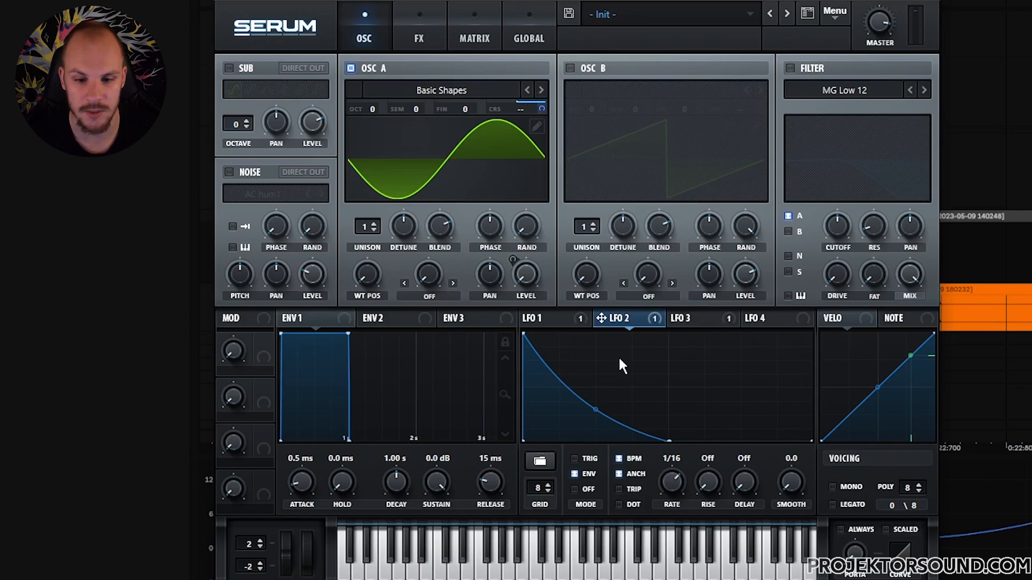
- Check the kick Serum's effects page and the EQ Eight curve on the same track
left_click(419, 33)
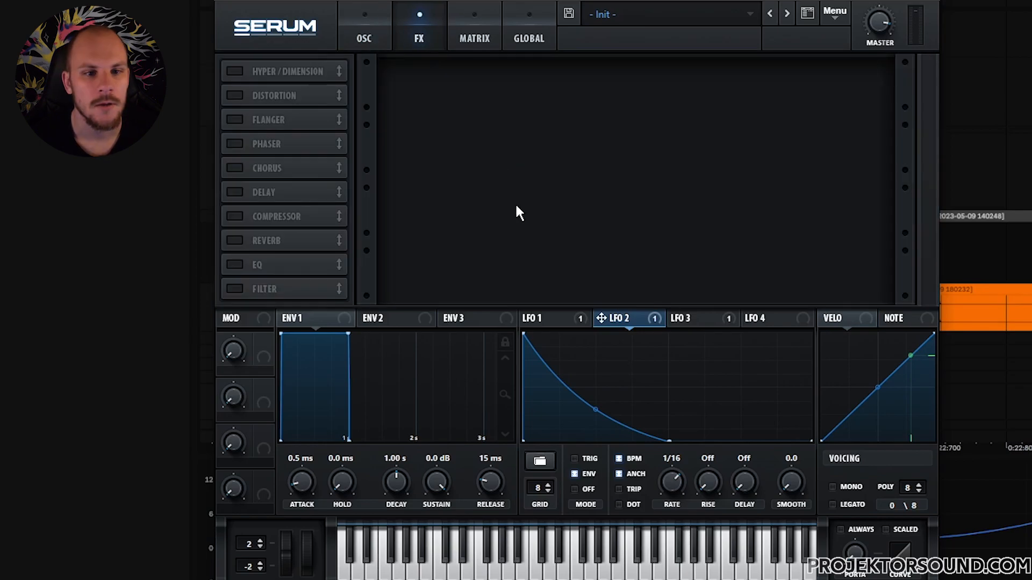
left_click(926, 1)
left_click(149, 479)
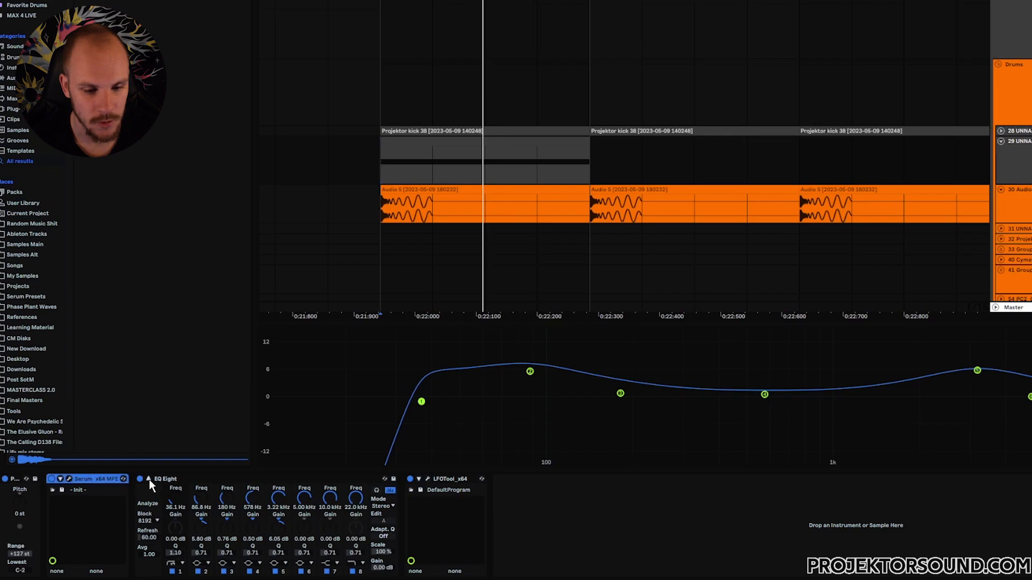
left_click(149, 479)
- Open LFOTool on the kick track and shift an upper point of its volume curve slightly earlier
left_click(428, 479)
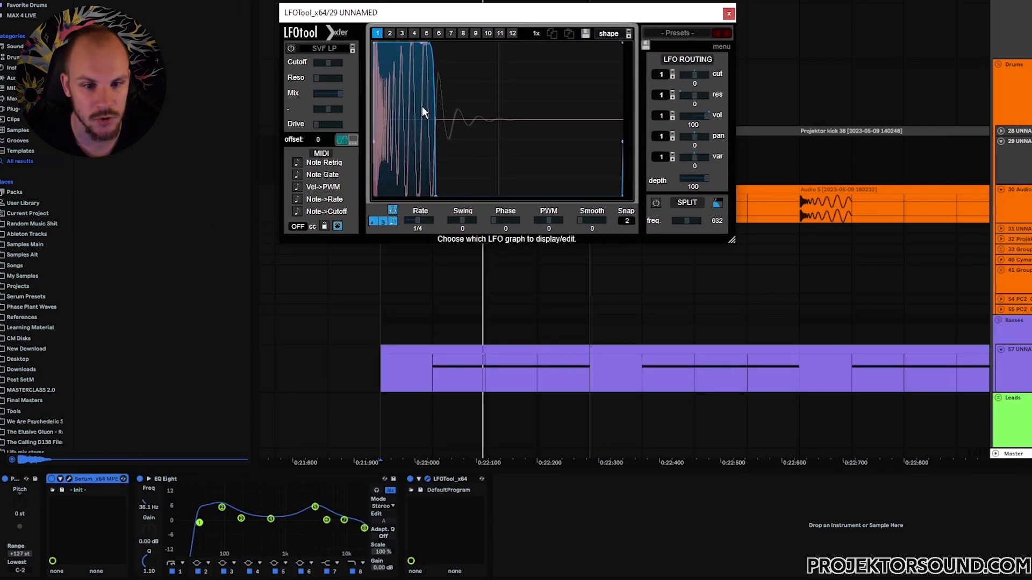
left_click(176, 561)
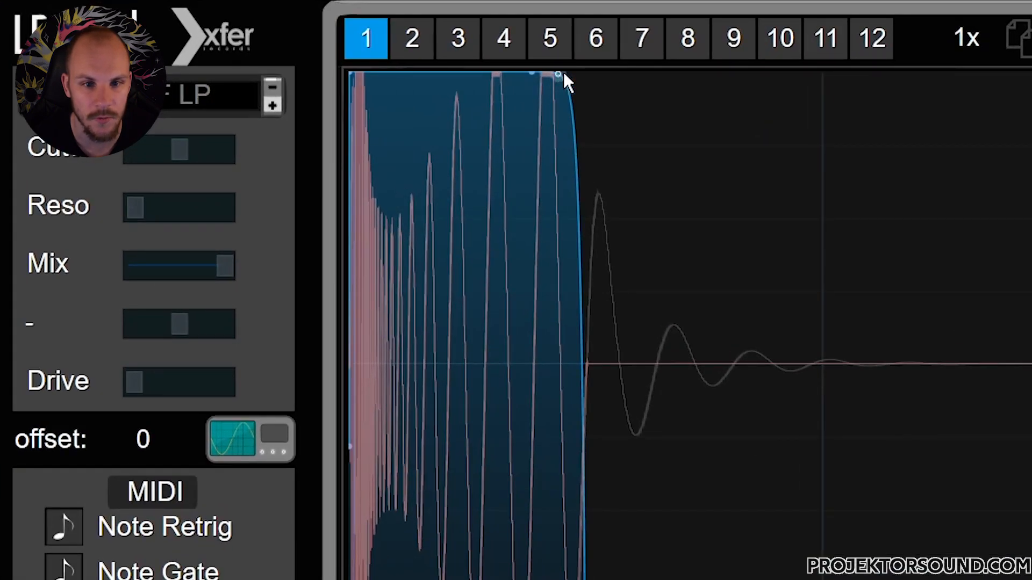
left_click_drag(537, 72, 506, 67)
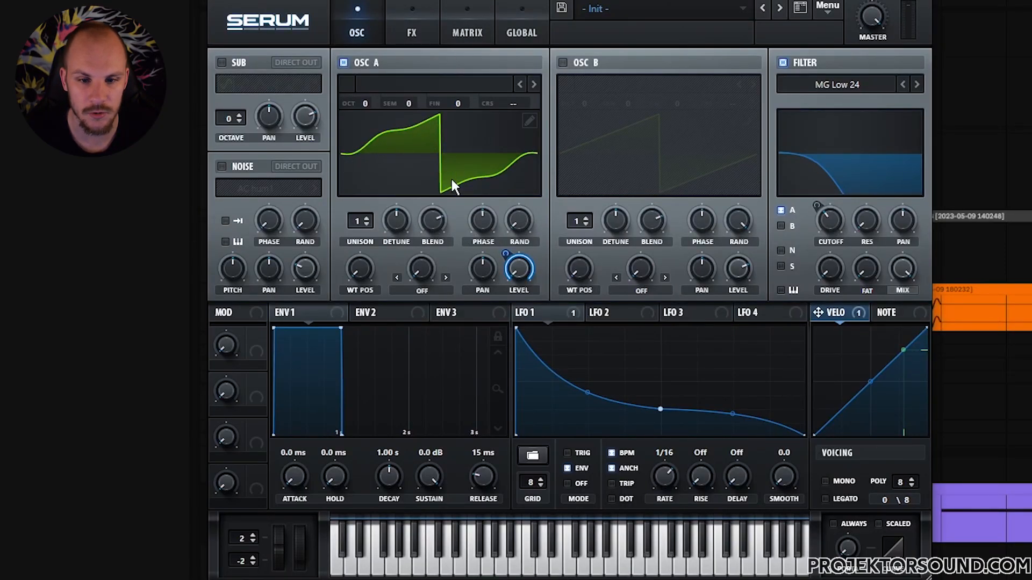
- Examine the bass Serum patch, comparing oscillator A with oscillator B's saw wave and checking the effects page
left_click(563, 62)
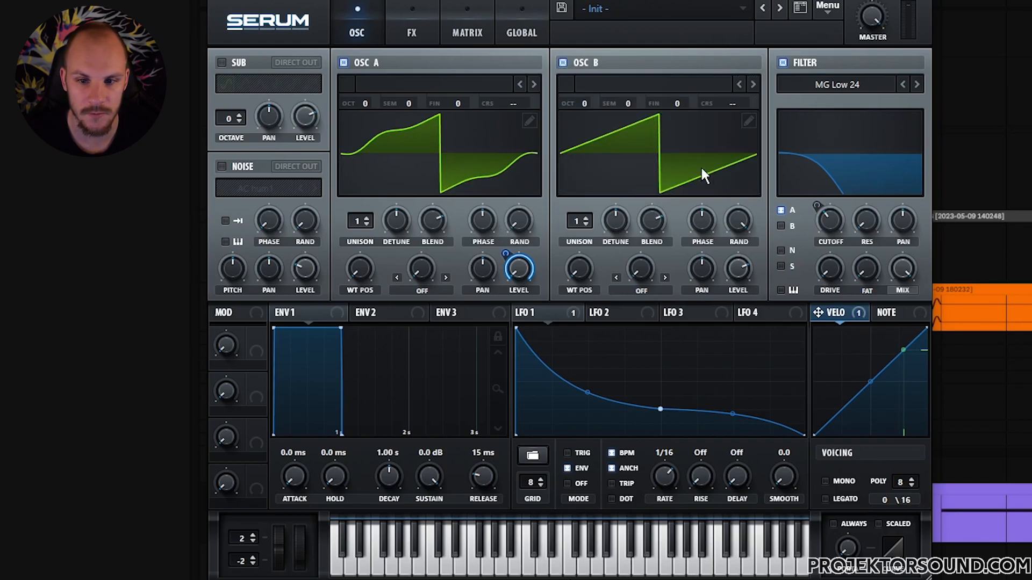
left_click(563, 63)
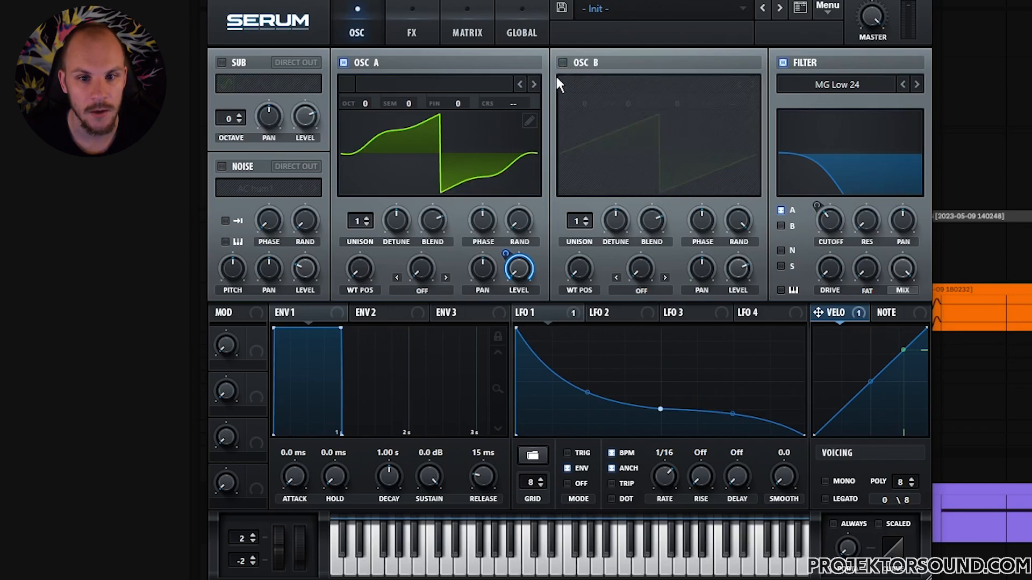
left_click(530, 121)
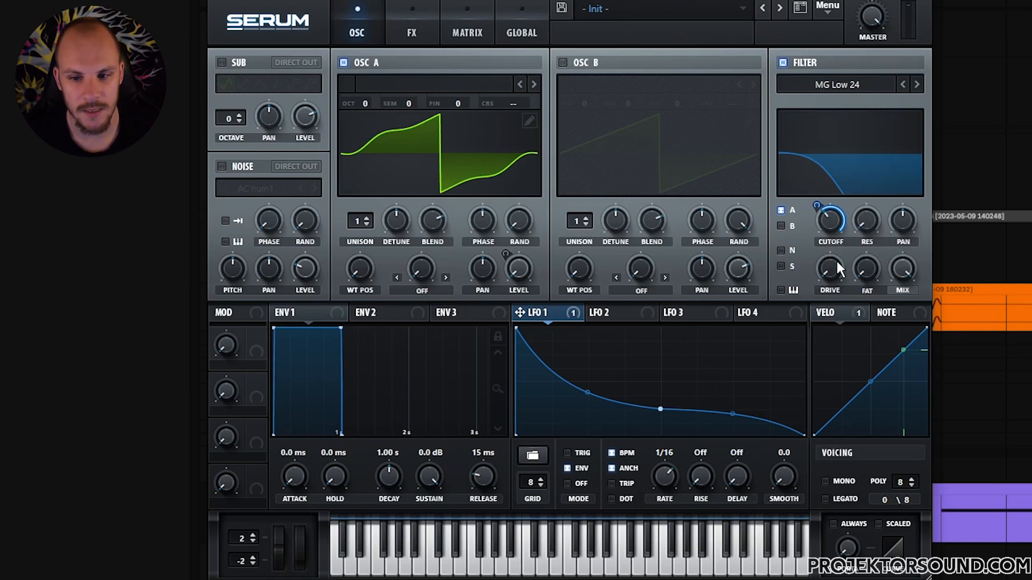
left_click(433, 31)
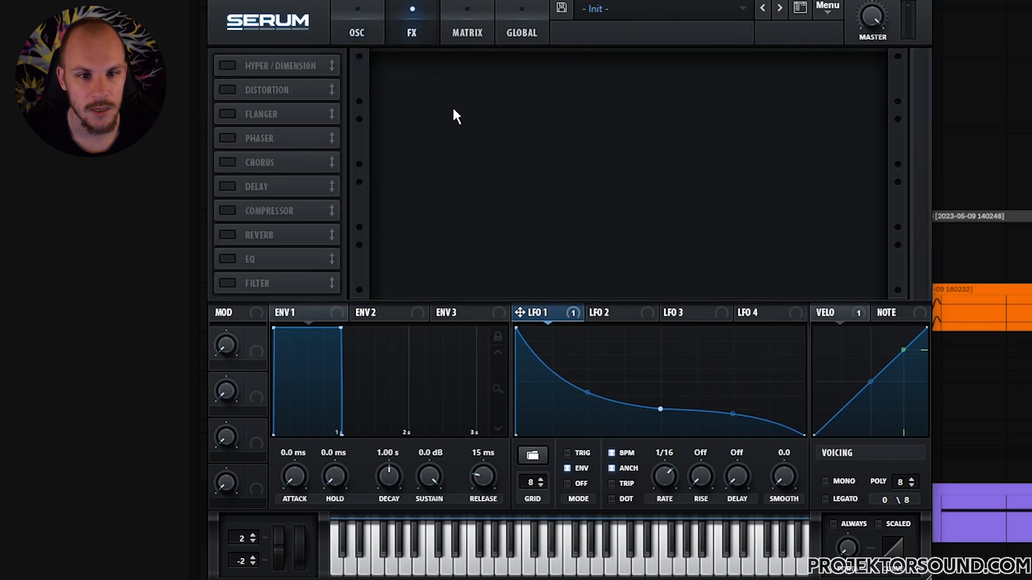
left_click(356, 32)
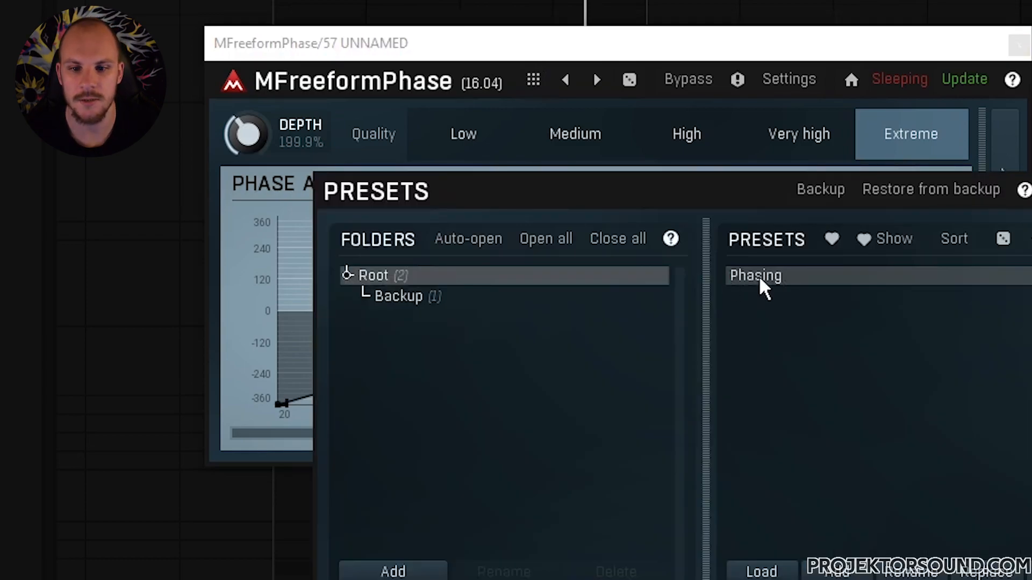
- Close the MFreeformPhase presets and inspect the phase adjustment curve's point properties on bass track 57
key("Escape")
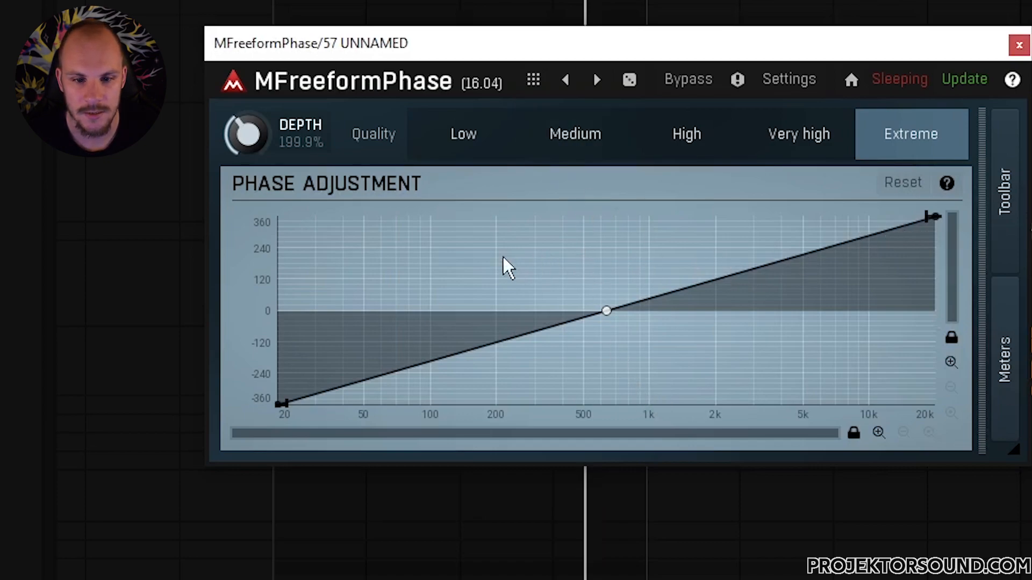
right_click(451, 256)
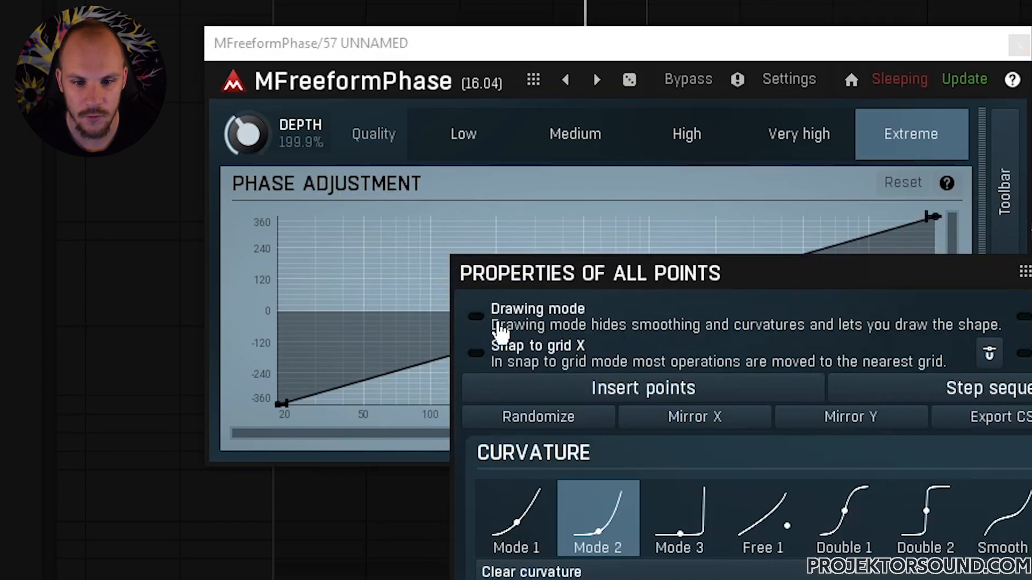
left_click(1011, 229)
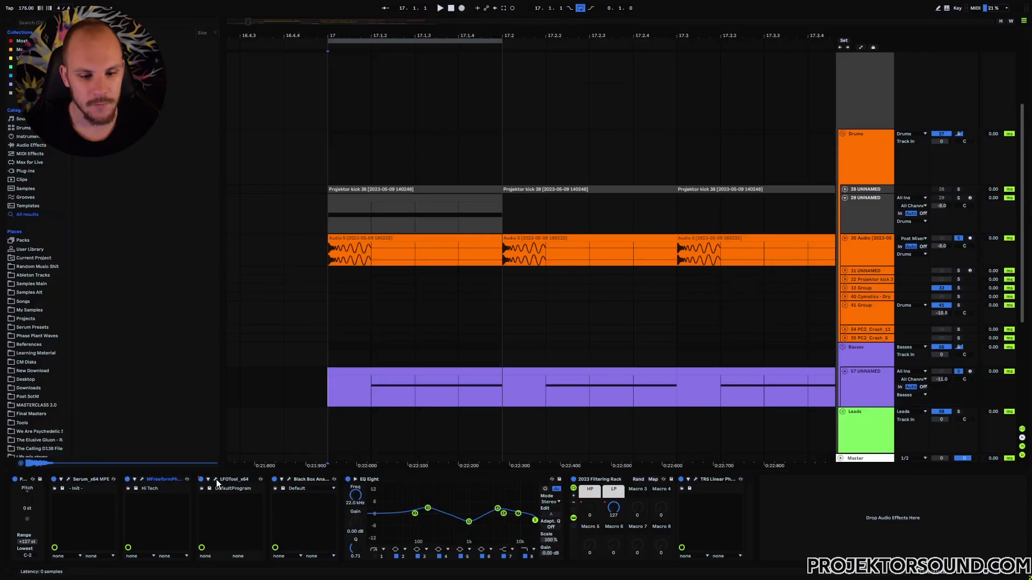
- Open LFOTool on the bass track and play the loop to view its volume shape against the waveform
left_click(216, 480)
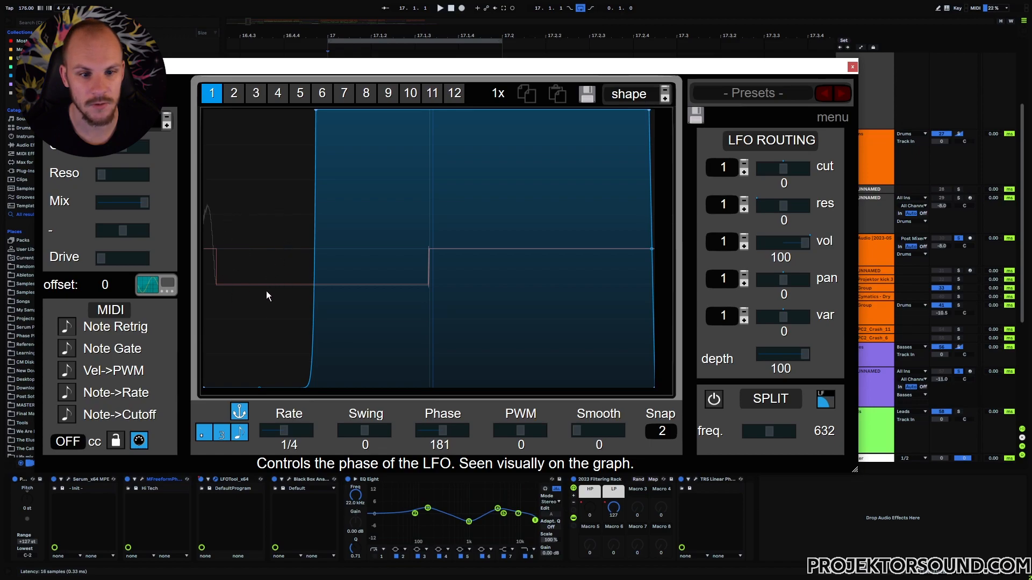
key("space")
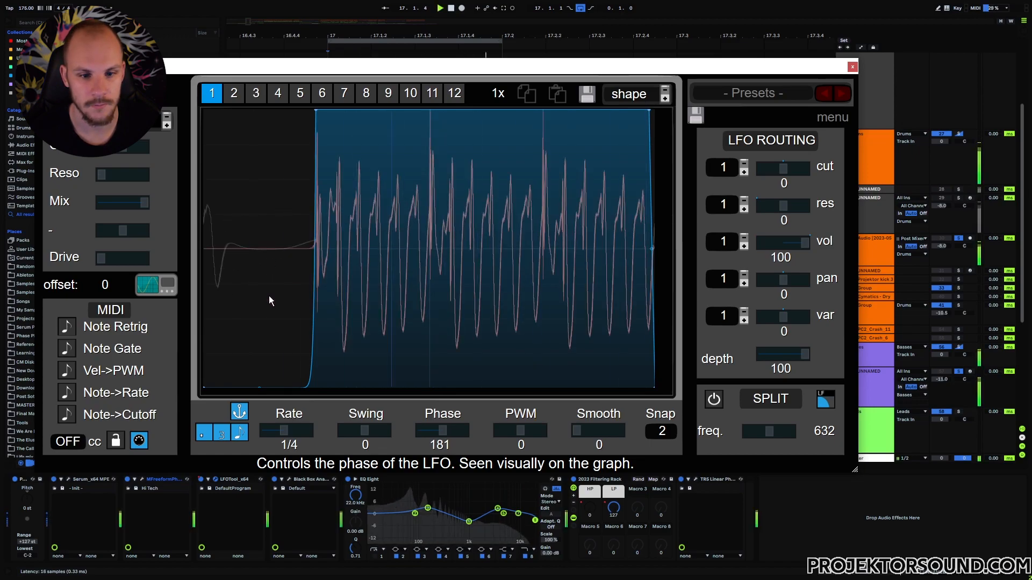
key("space")
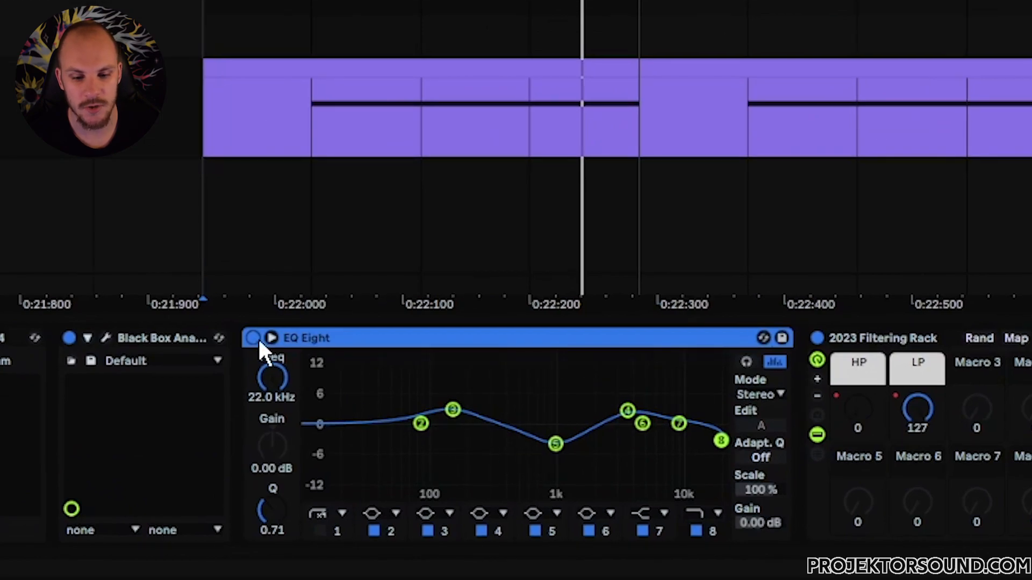
- Compare the bass sound with EQ Eight bypassed and enabled, leaving the EQ enabled
left_click(252, 341)
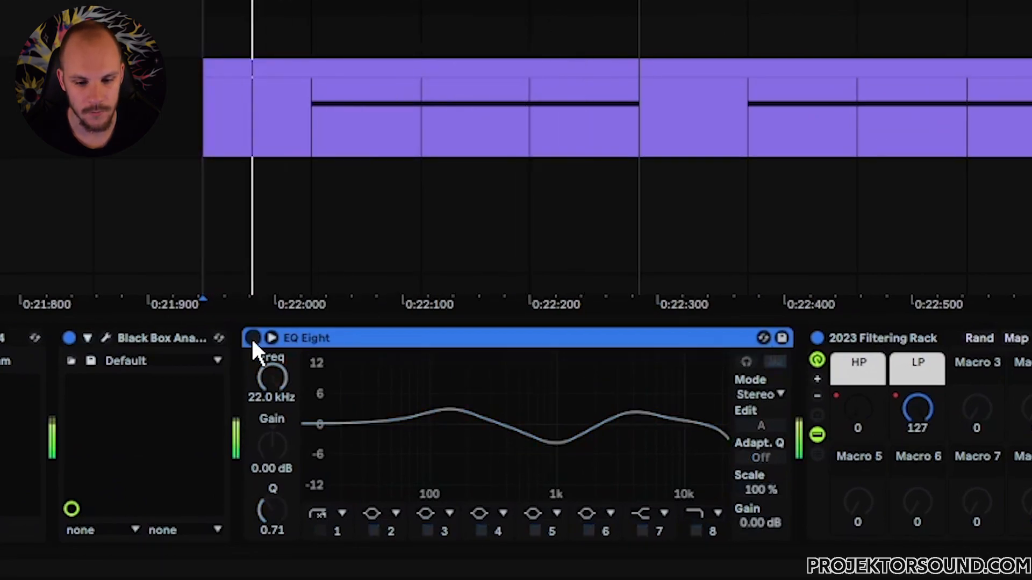
left_click(252, 337)
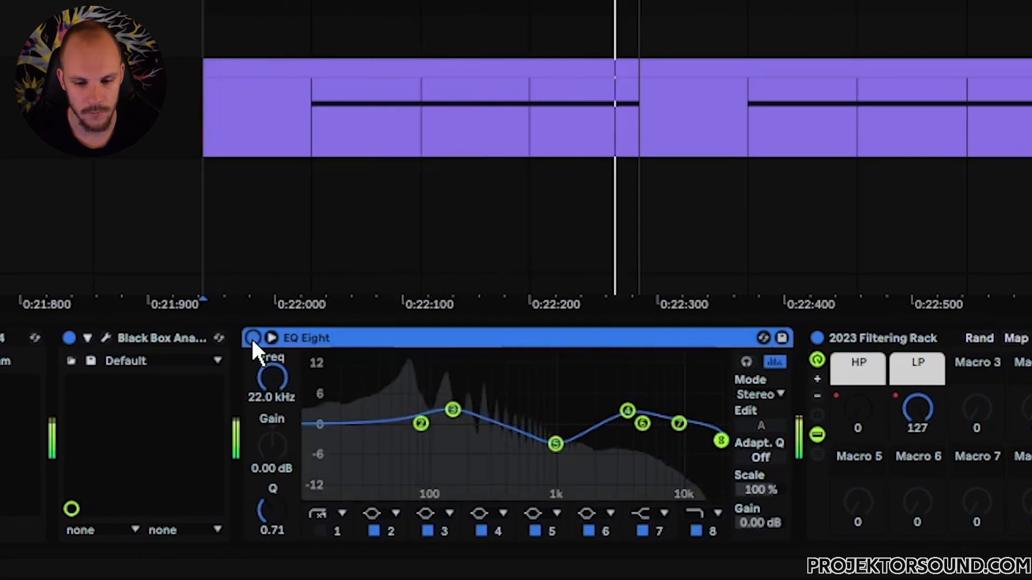
left_click(252, 337)
left_click(252, 338)
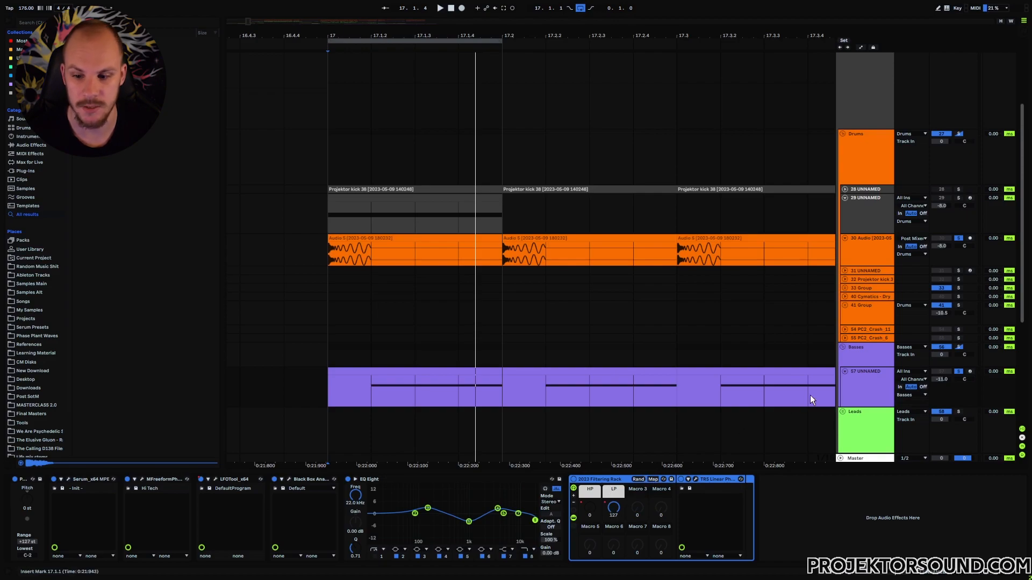
- Bring up the device chain of audio kick track 30
left_click(867, 259)
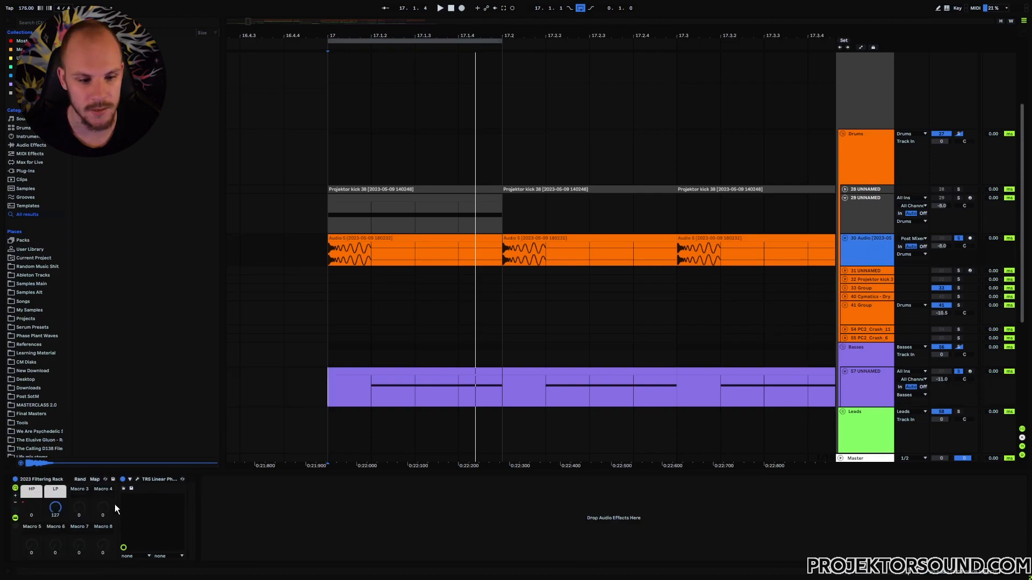